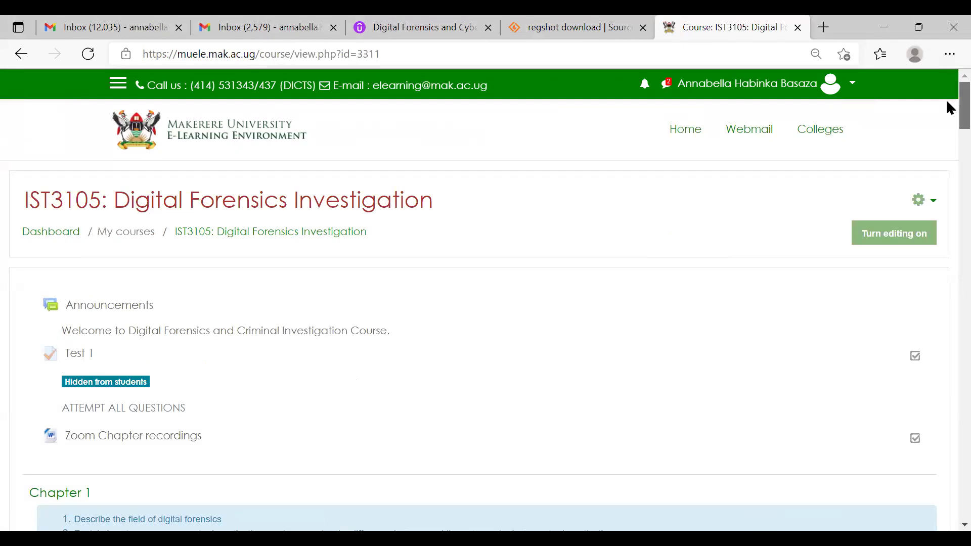
Turn on editing for the IST3105: Digital Forensics Investigation course page.
scroll(946, 104, down, 2)
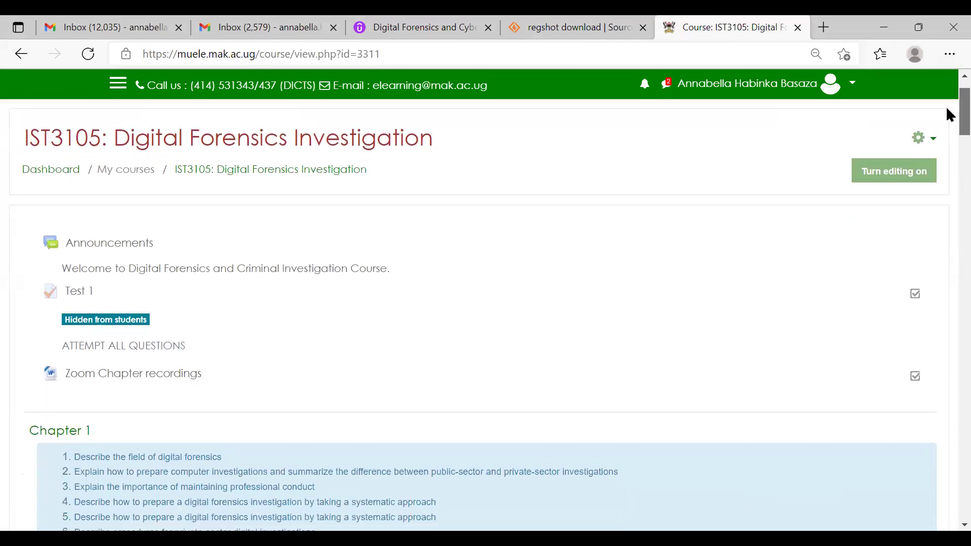
scroll(947, 108, down, 2)
scroll(947, 107, up, 3)
scroll(947, 113, down, 2)
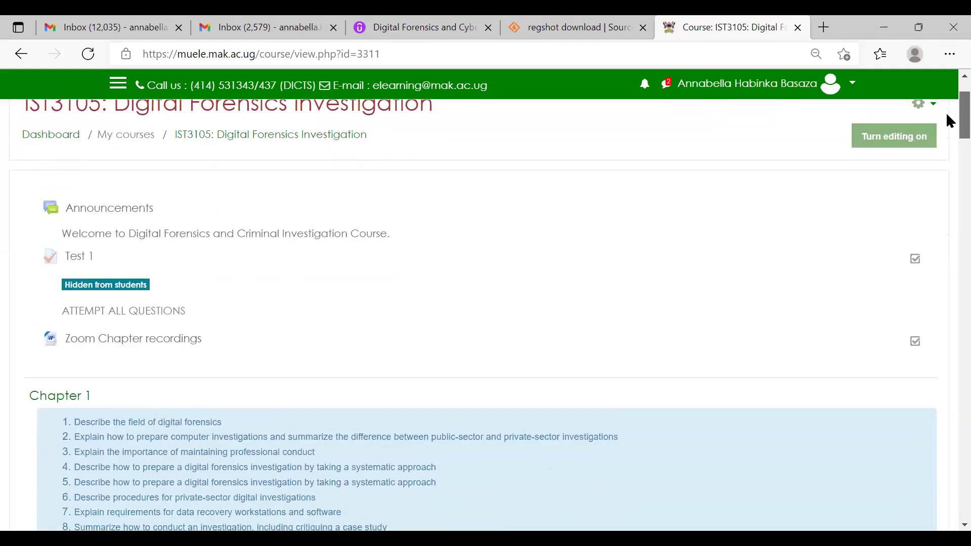
scroll(947, 110, up, 2)
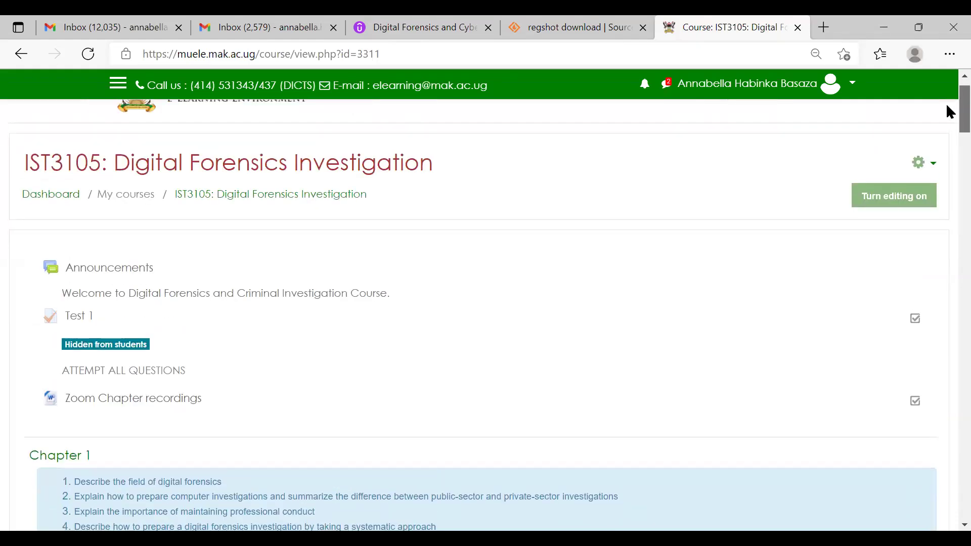
click(899, 199)
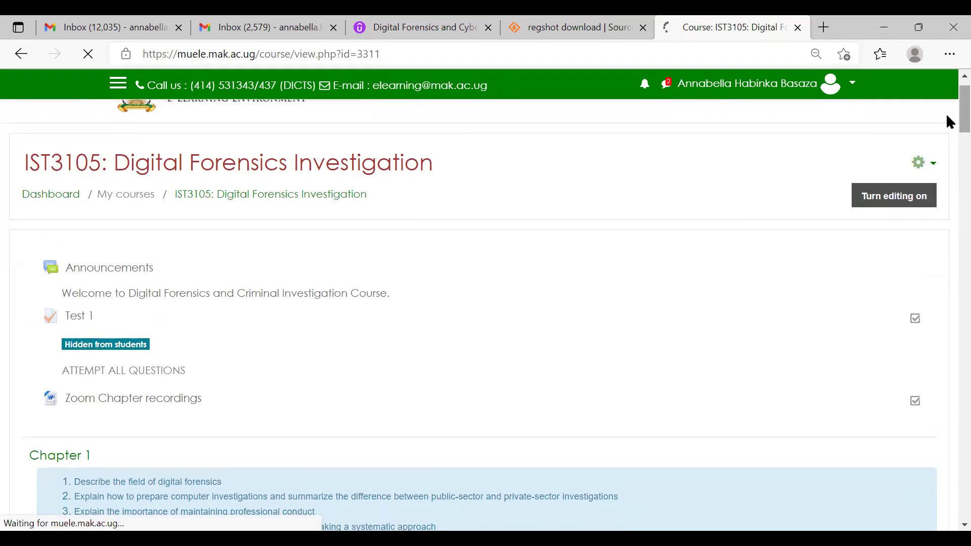
Open the course's list of enrolled users through the full course administration page.
scroll(950, 127, down, 5)
scroll(949, 141, up, 2)
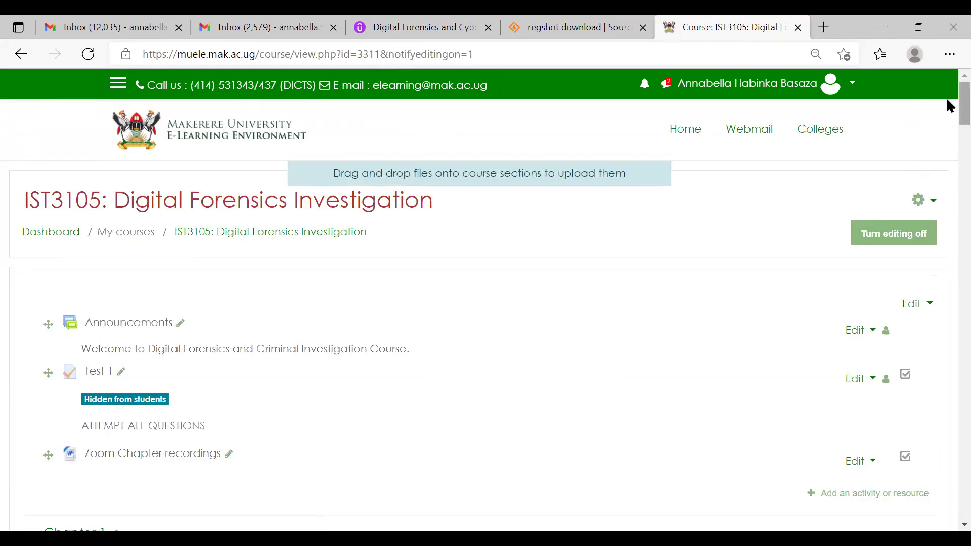
scroll(949, 97, down, 8)
drag(946, 138, 947, 354)
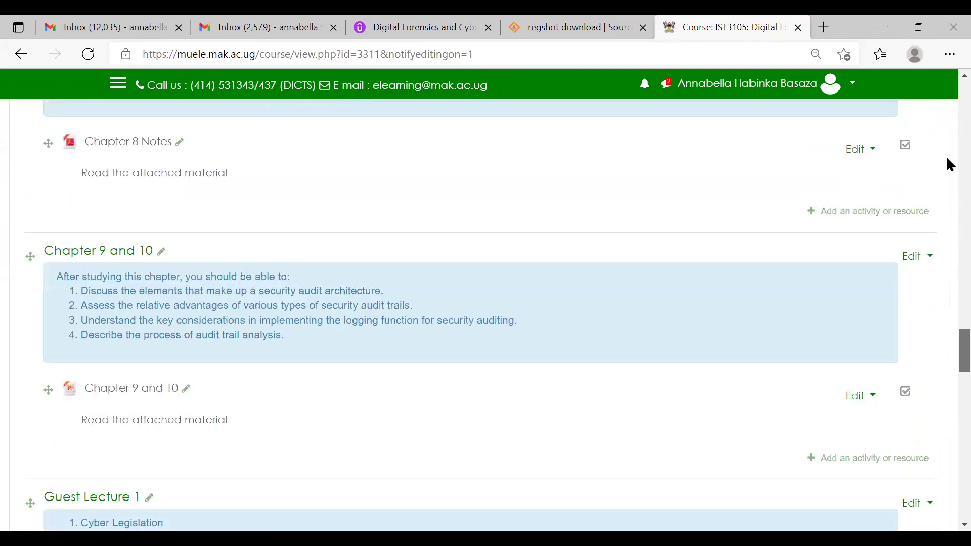
drag(947, 158, 946, 112)
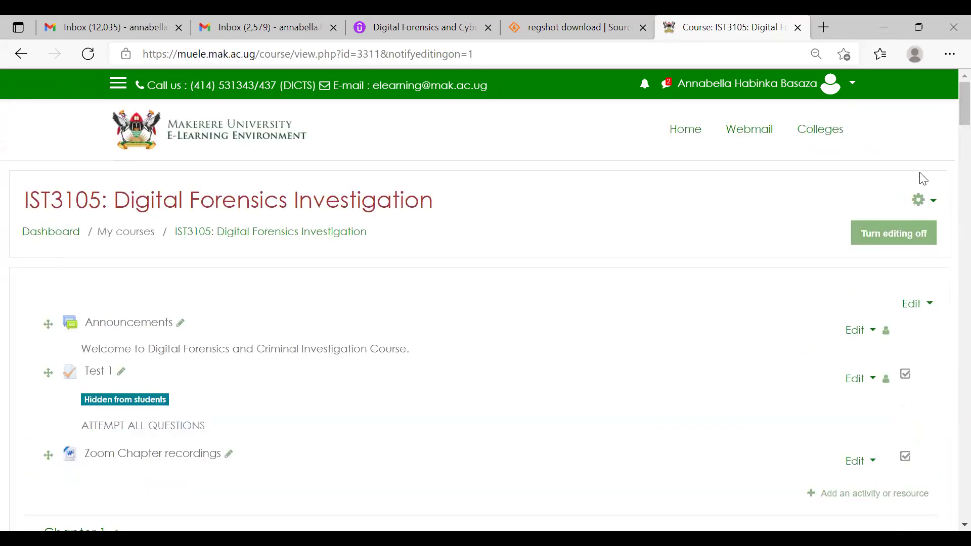
click(935, 201)
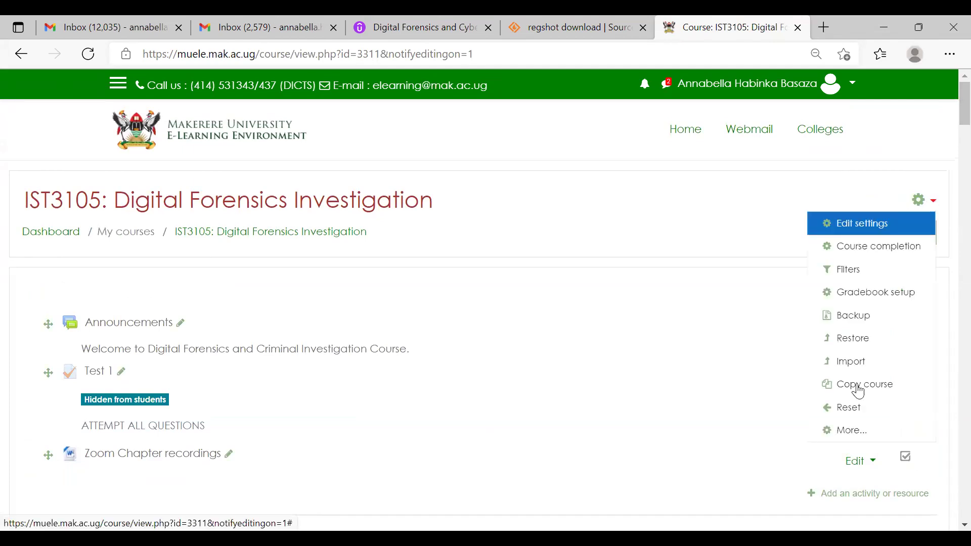
click(853, 431)
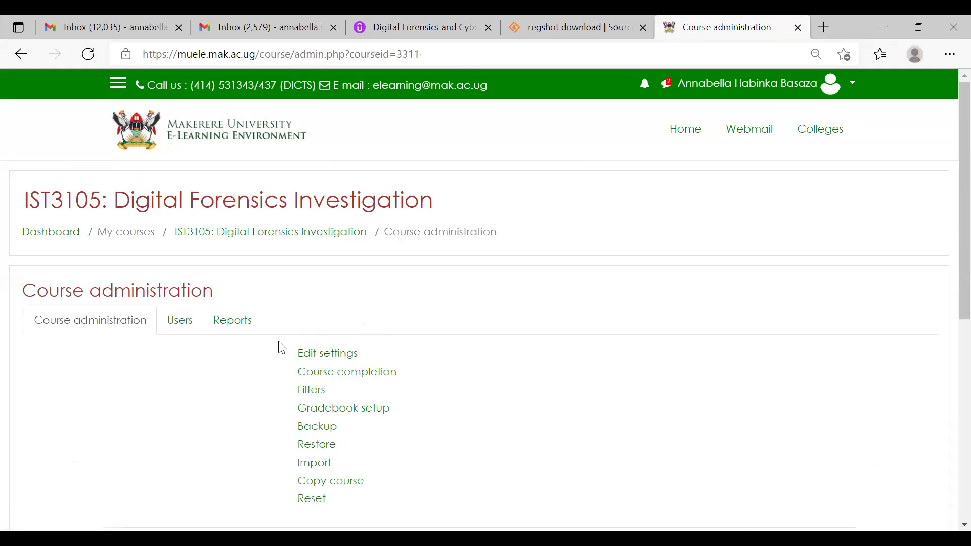
click(180, 320)
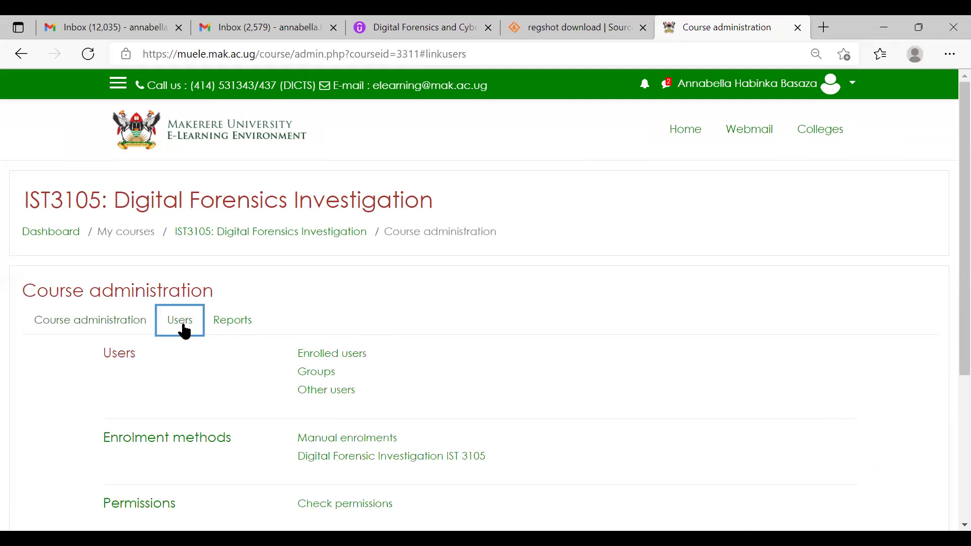
click(321, 361)
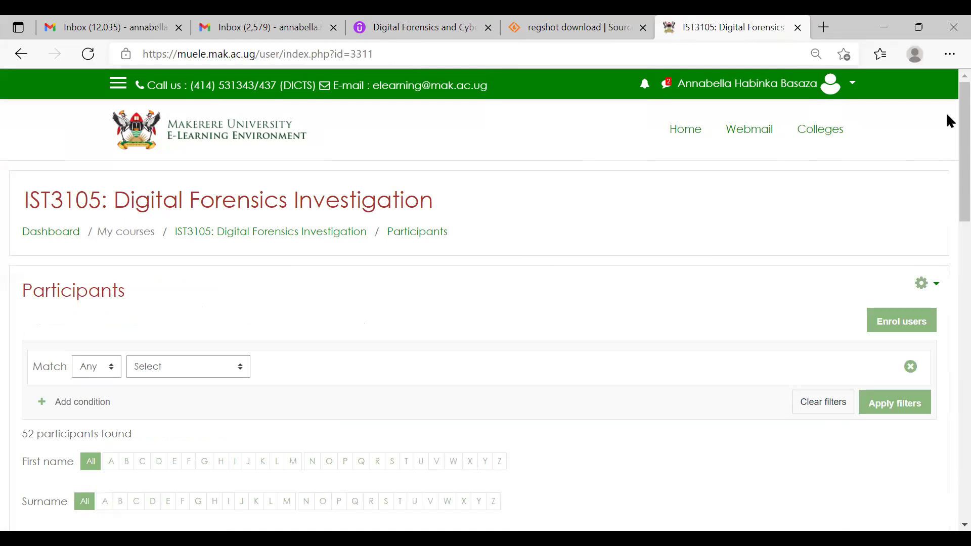
Look over the participants list and the manual Enrol users form, closing the form without enrolling anyone.
scroll(949, 124, down, 5)
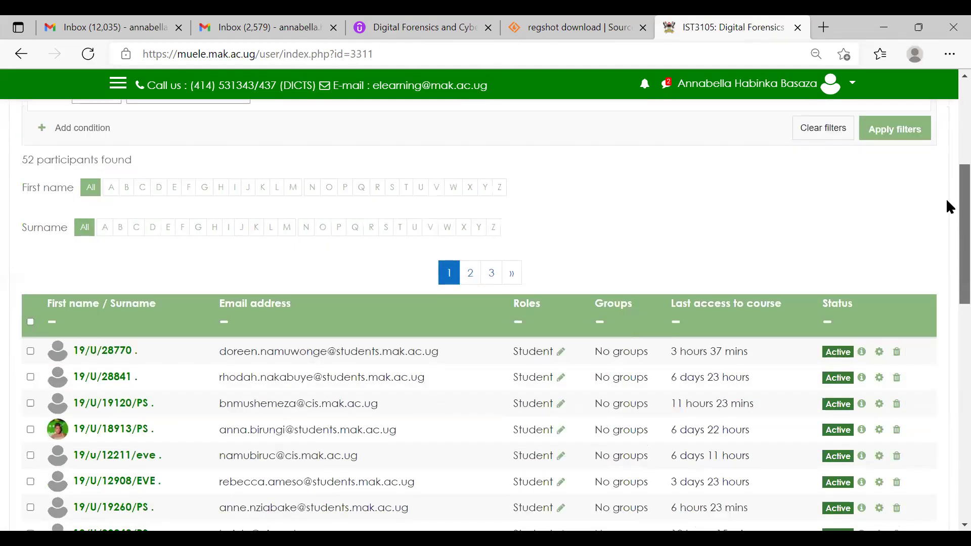
scroll(947, 151, up, 4)
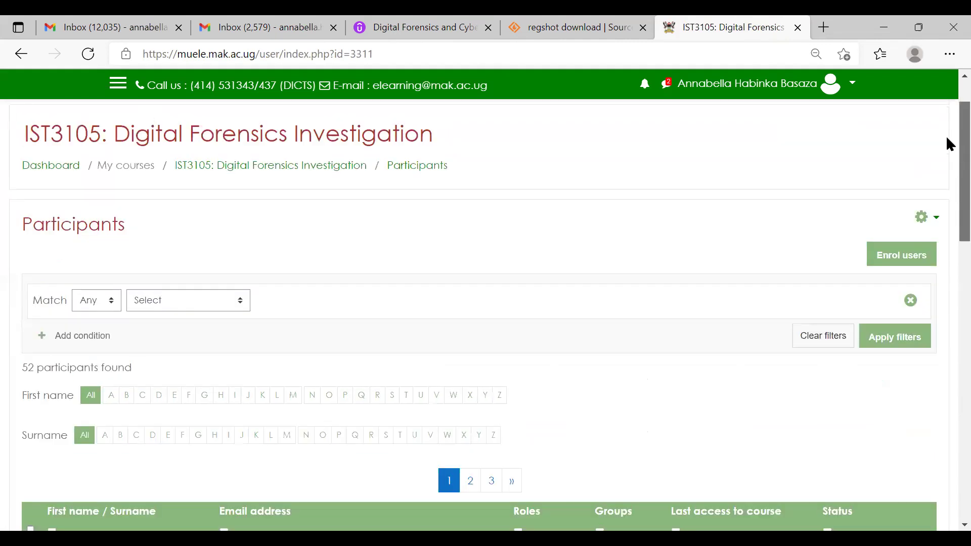
click(891, 259)
click(898, 261)
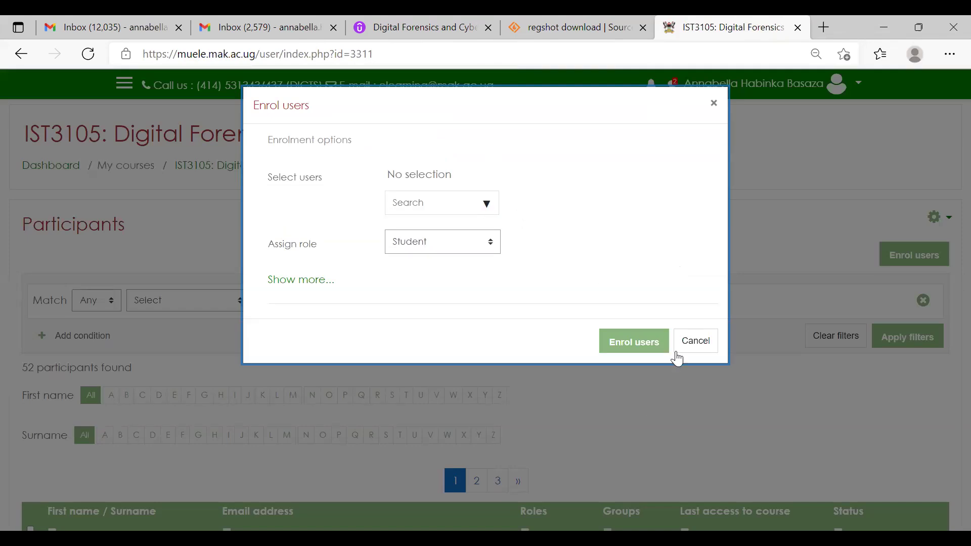
click(694, 342)
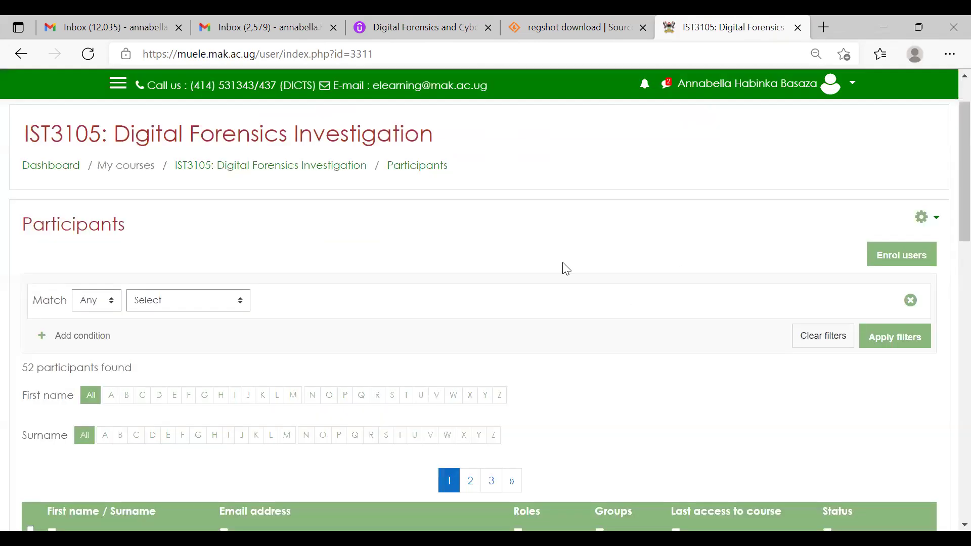
View the Digital Forensic Investigation IST 3105 self enrolment settings, reveal the enrolment key, and return to the participants.
click(933, 224)
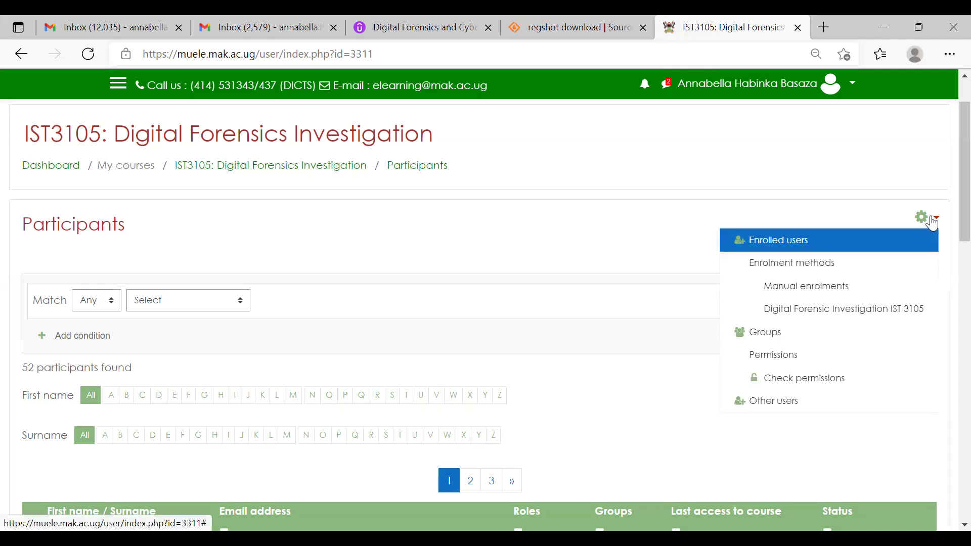
click(814, 267)
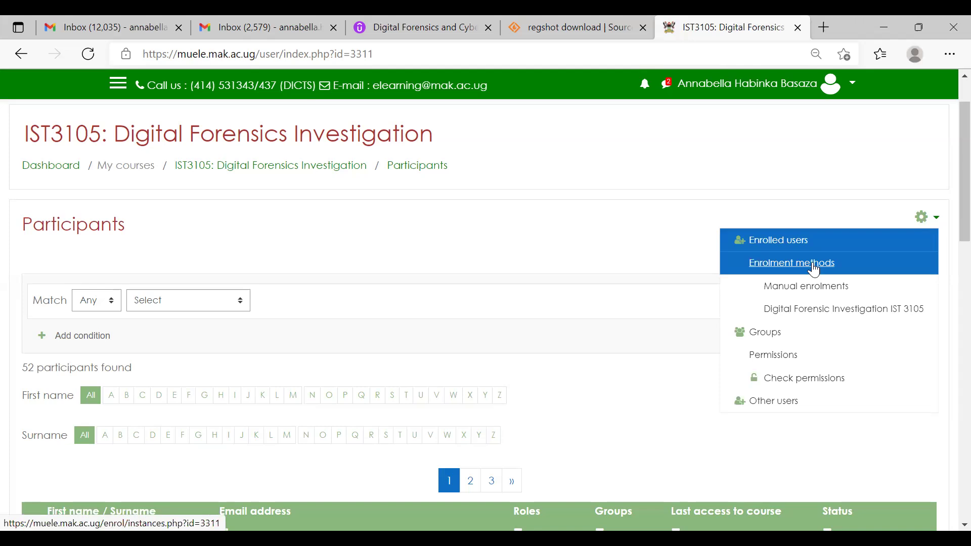
click(816, 309)
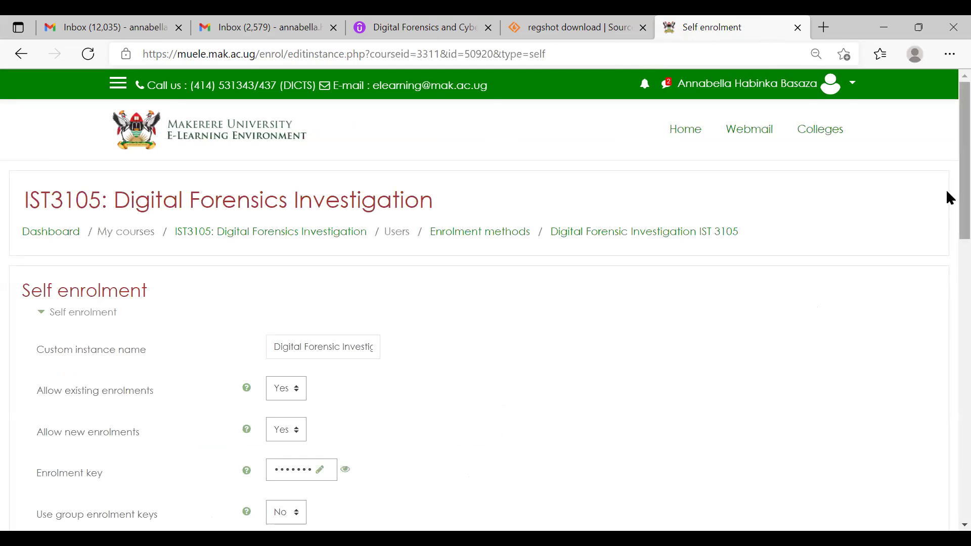
scroll(374, 283, down, 3)
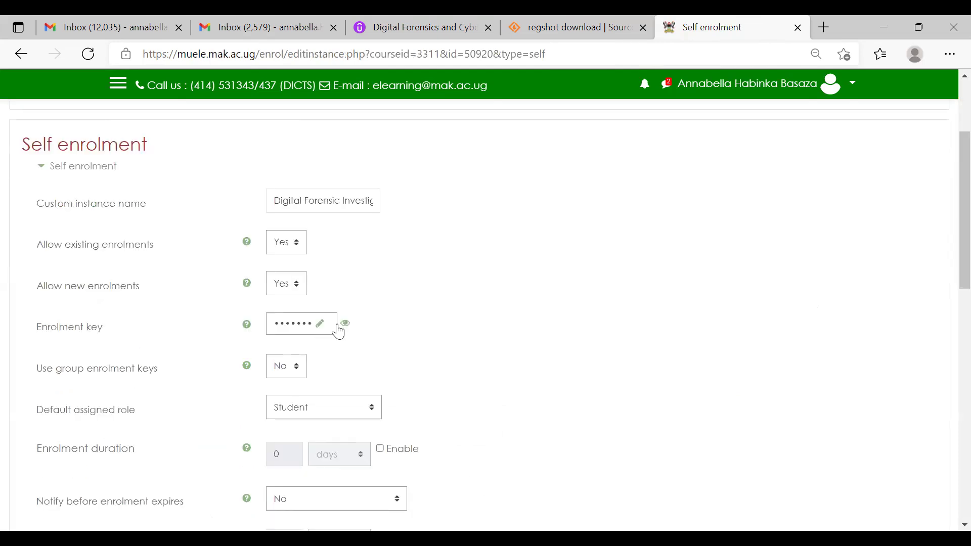
click(345, 326)
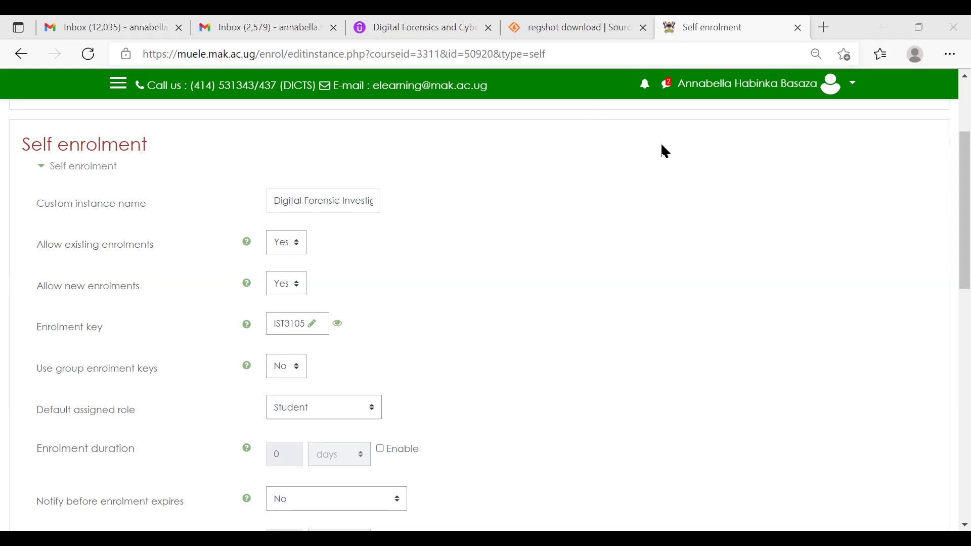
click(22, 54)
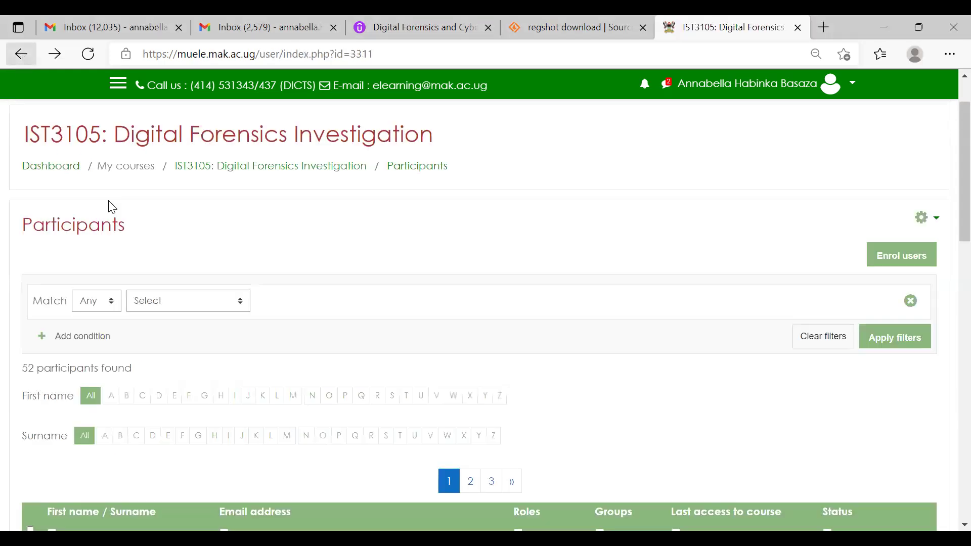
Filter the participants by the initial N for both first name and surname.
click(311, 396)
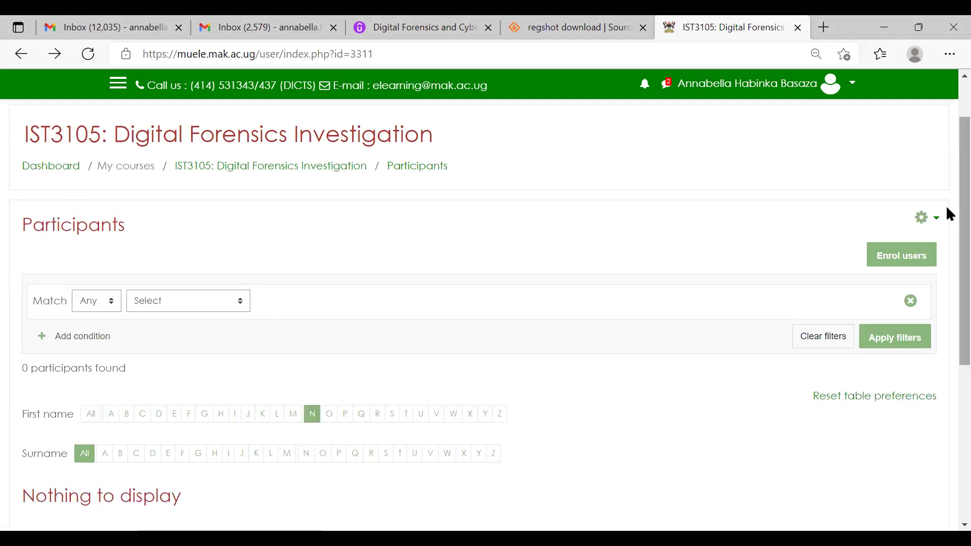
scroll(947, 304, down, 3)
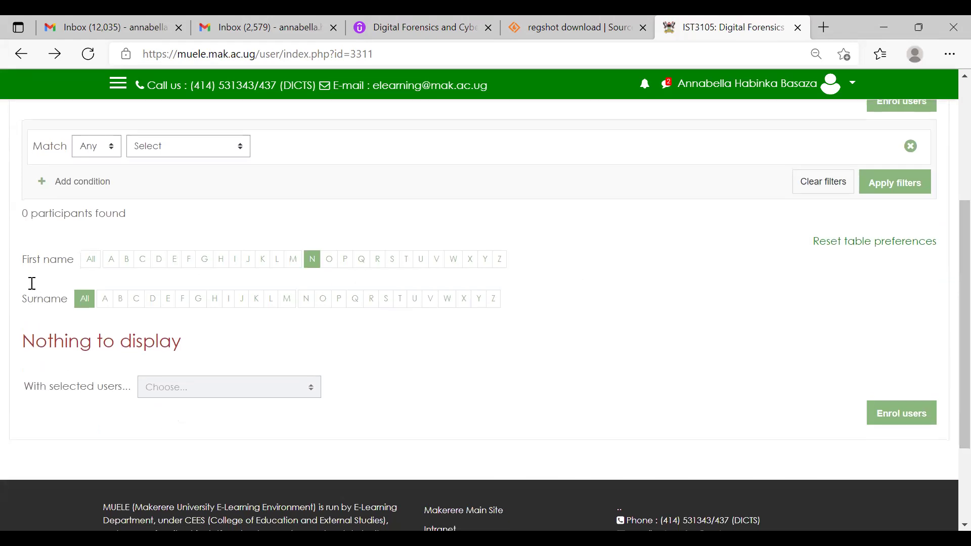
drag(86, 299, 308, 300)
click(307, 298)
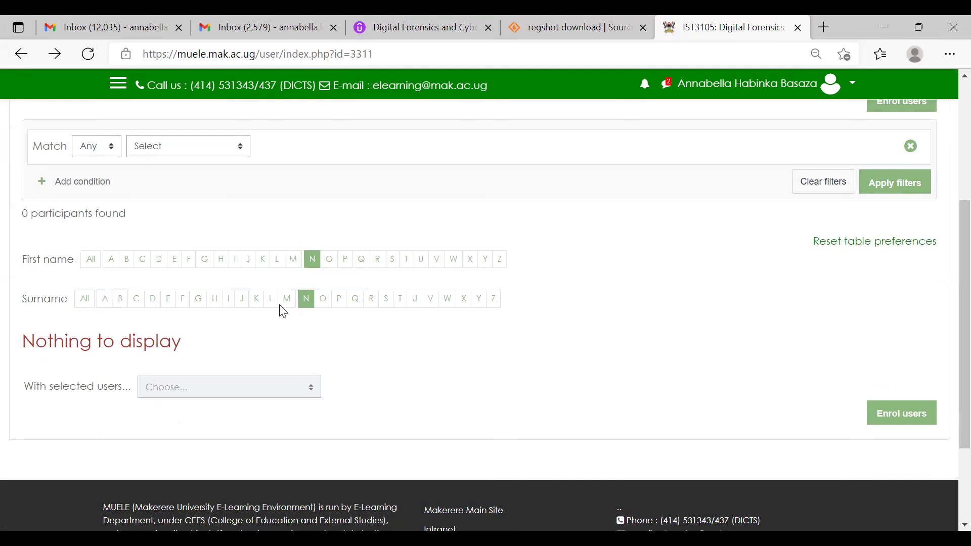
Try the participant filter with Match set to All, look for a condition, and reload the Participants page.
click(79, 187)
click(105, 147)
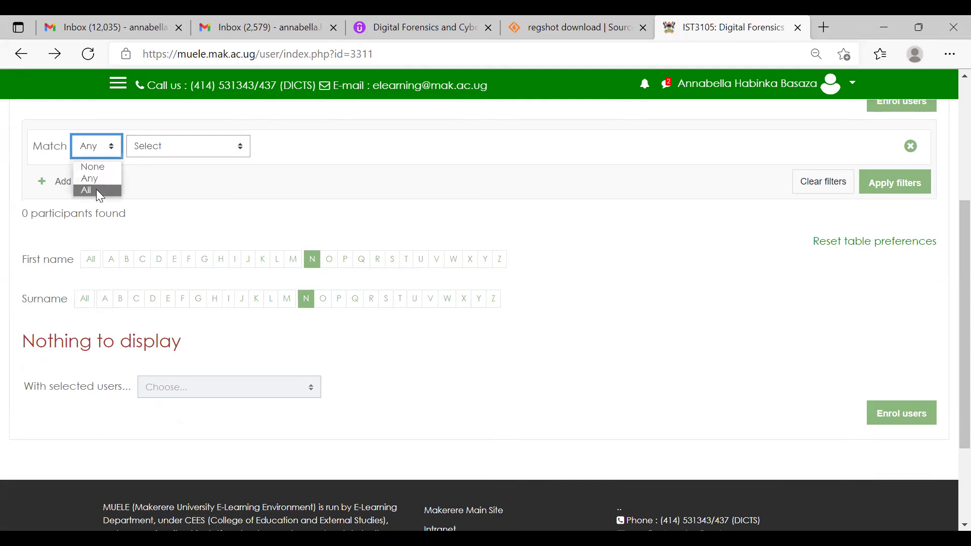
click(96, 190)
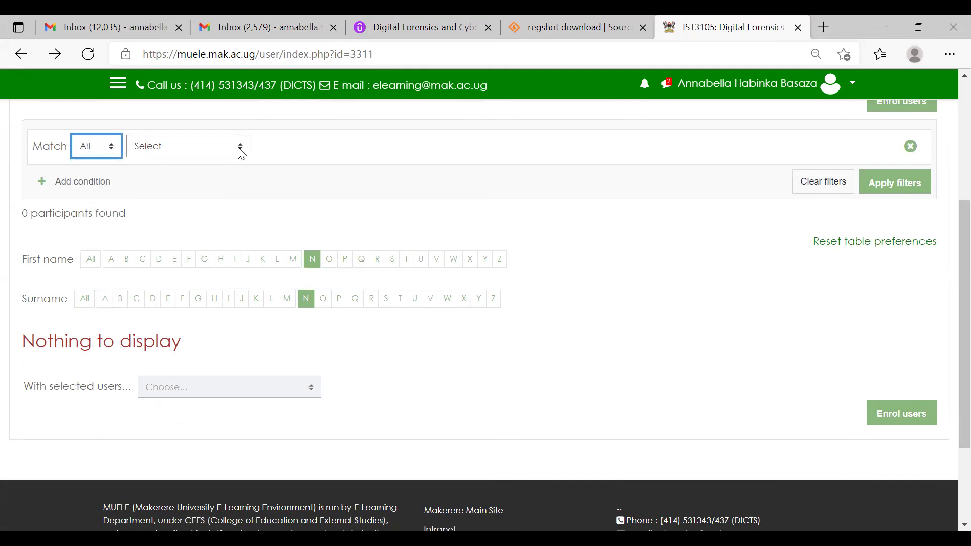
click(240, 153)
click(226, 166)
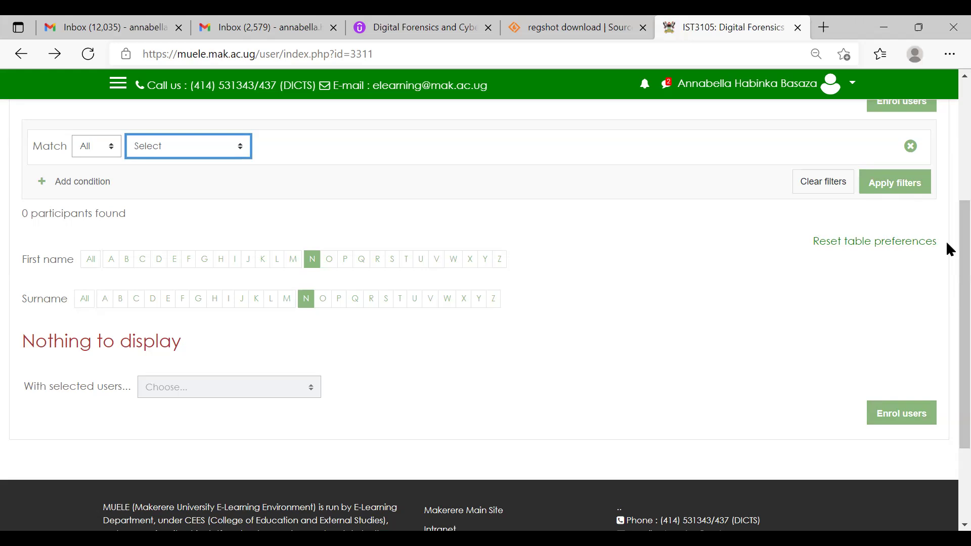
scroll(946, 217, up, 2)
scroll(949, 187, up, 1)
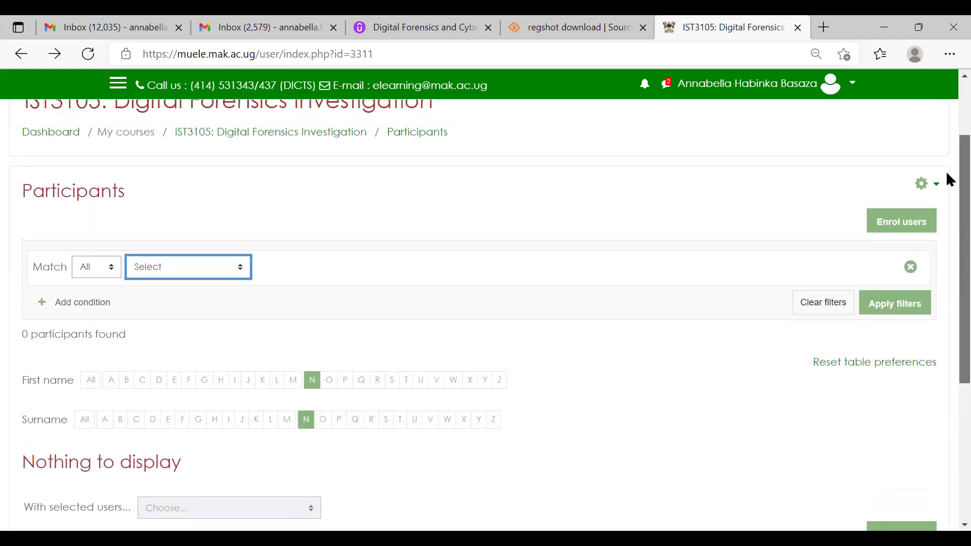
scroll(949, 174, up, 1)
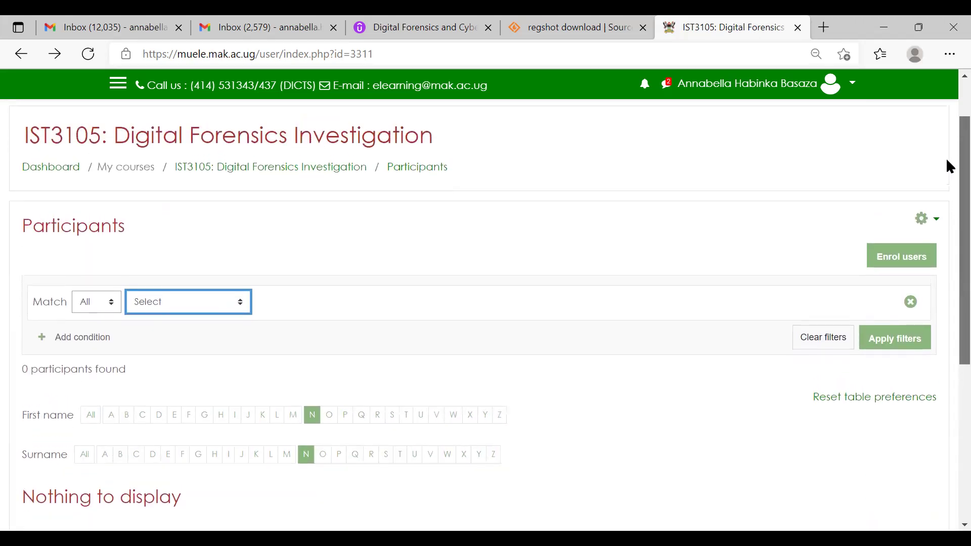
click(405, 173)
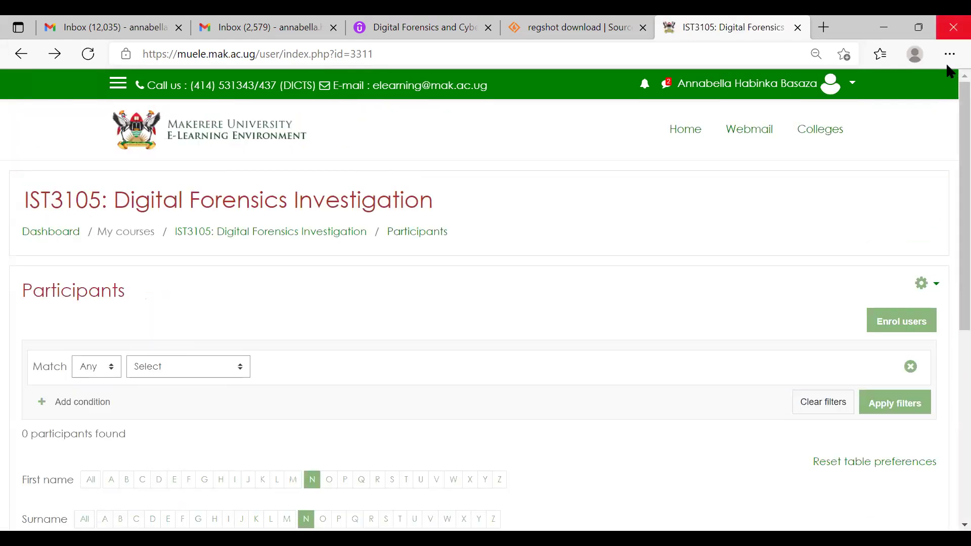
Filter the participants by the surname initial K, with the first name initial set to All.
scroll(946, 130, down, 2)
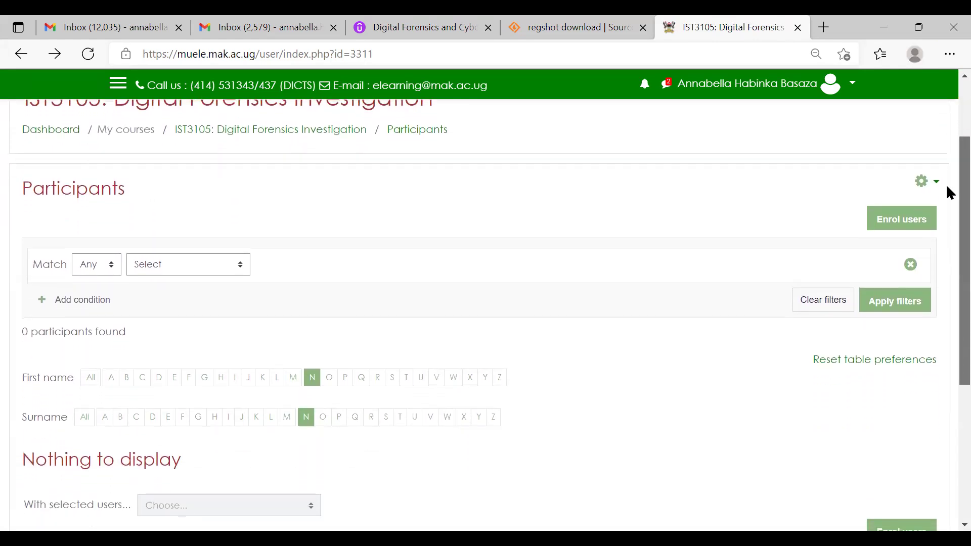
scroll(948, 194, down, 1)
scroll(946, 197, down, 1)
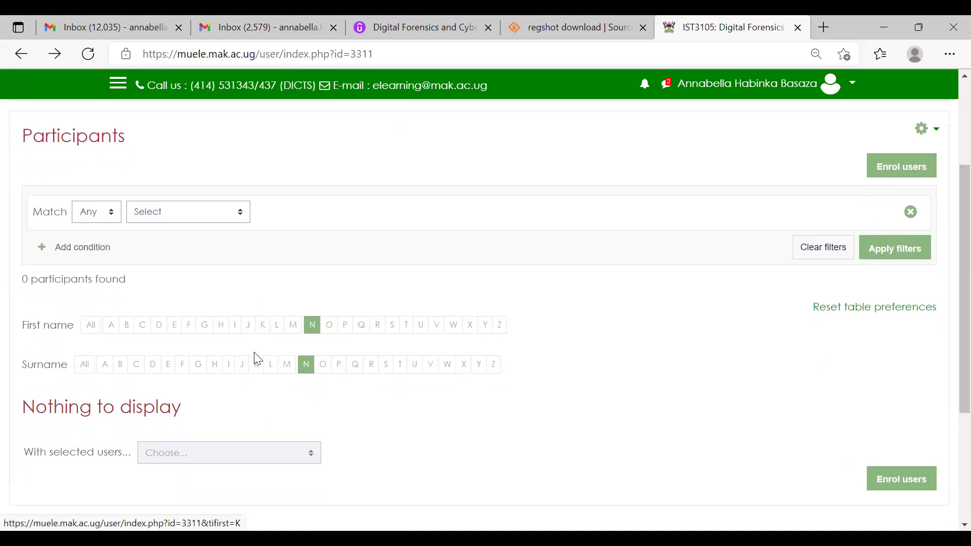
click(257, 372)
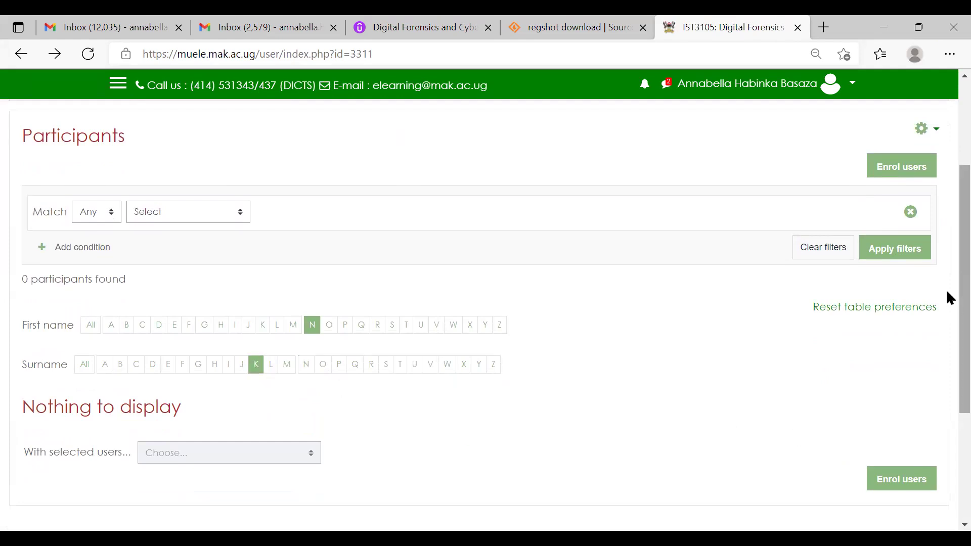
scroll(947, 309, down, 2)
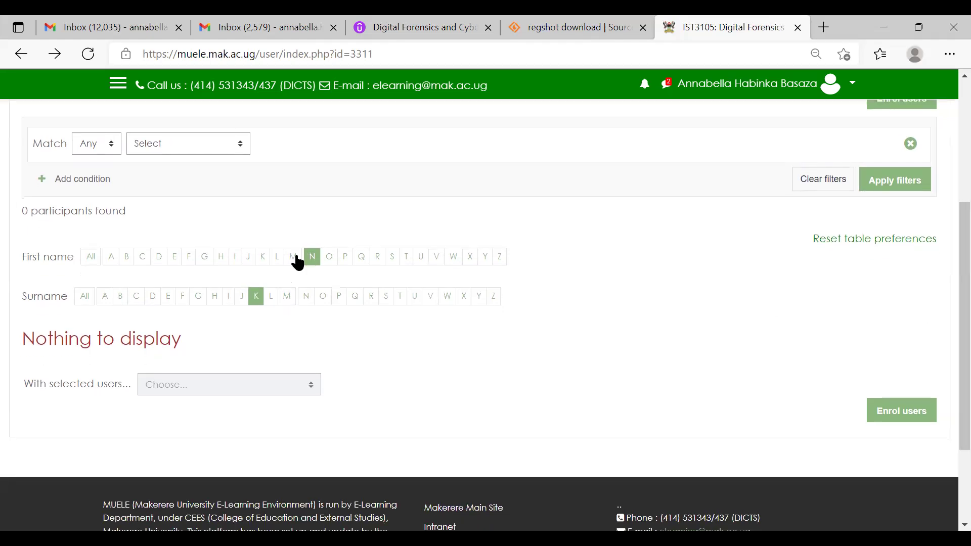
click(90, 259)
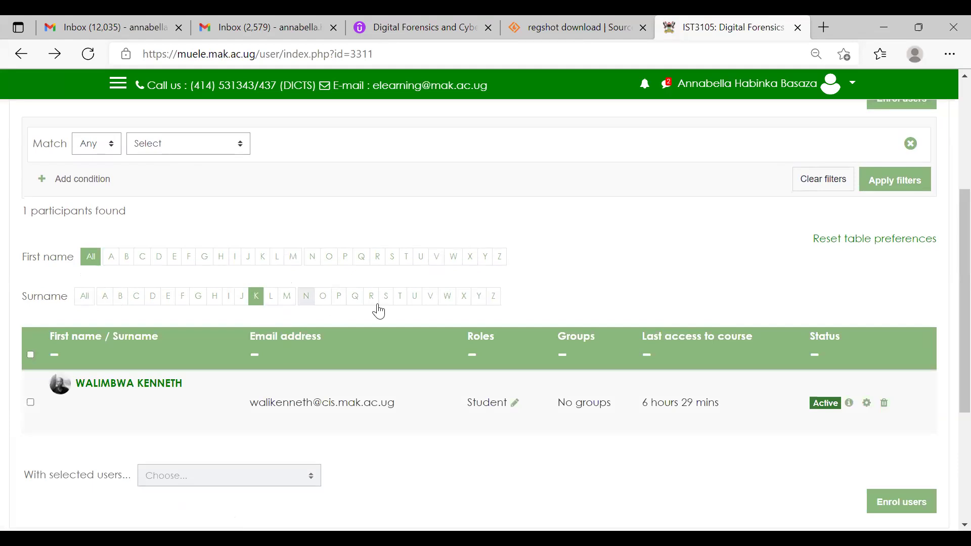
Filter the participants by the first name initial K, with the surname initial set to All.
scroll(946, 273, down, 2)
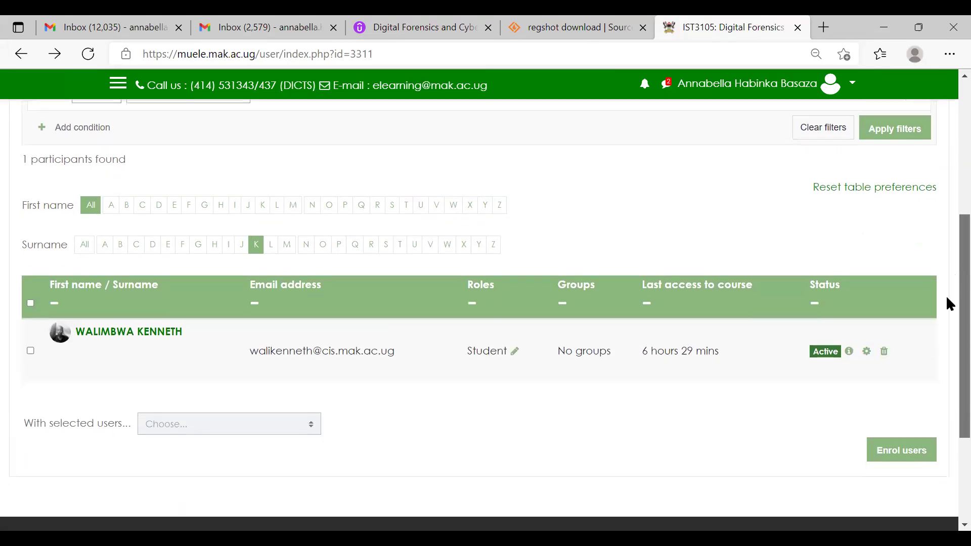
scroll(951, 304, up, 1)
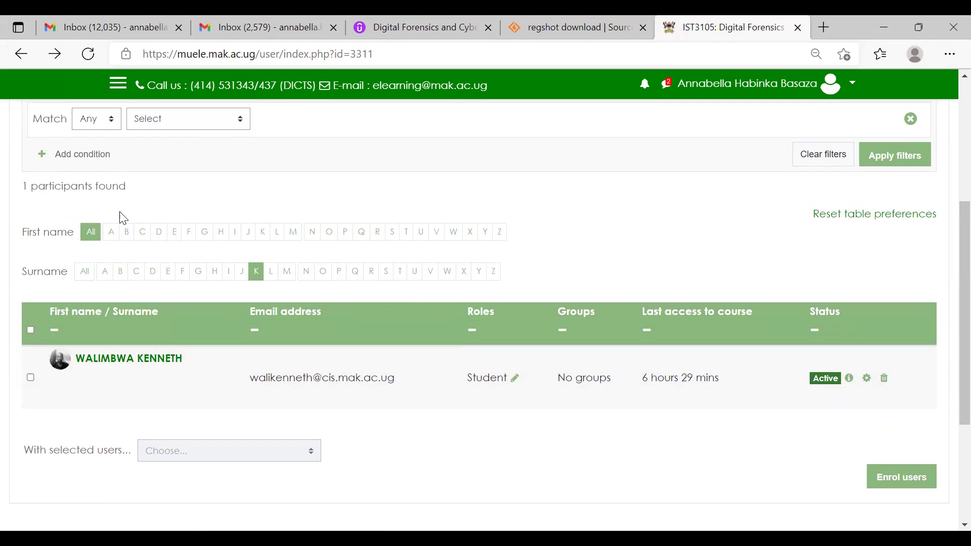
click(263, 233)
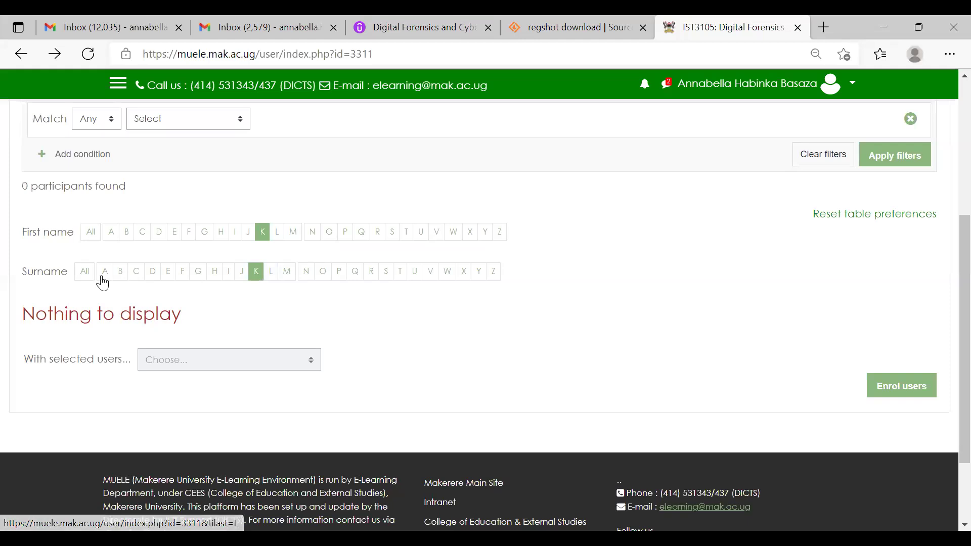
click(86, 271)
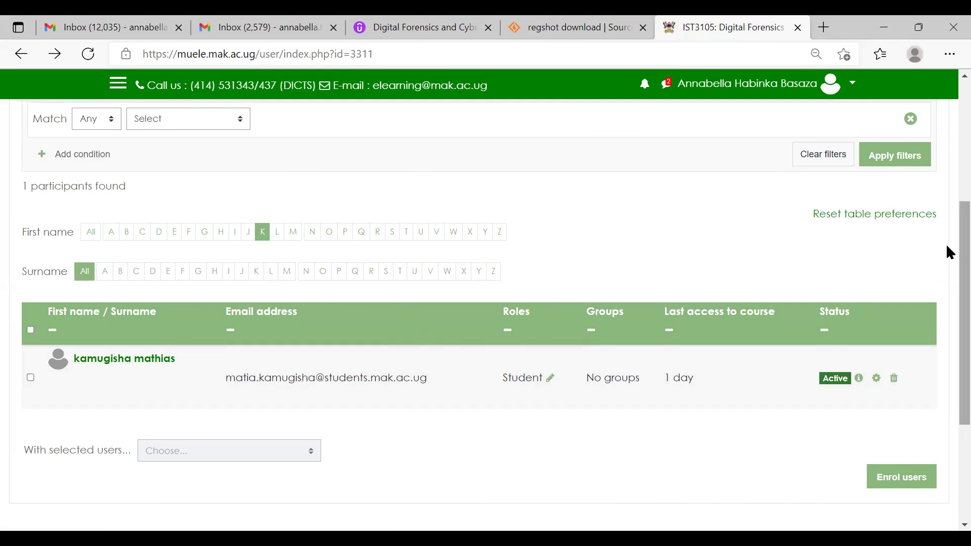
Review the Digital Forensic Investigation IST 3105 self enrolment settings from the Participants page, and cancel out of them to the enrolment methods list.
scroll(946, 152, up, 1)
scroll(947, 153, up, 4)
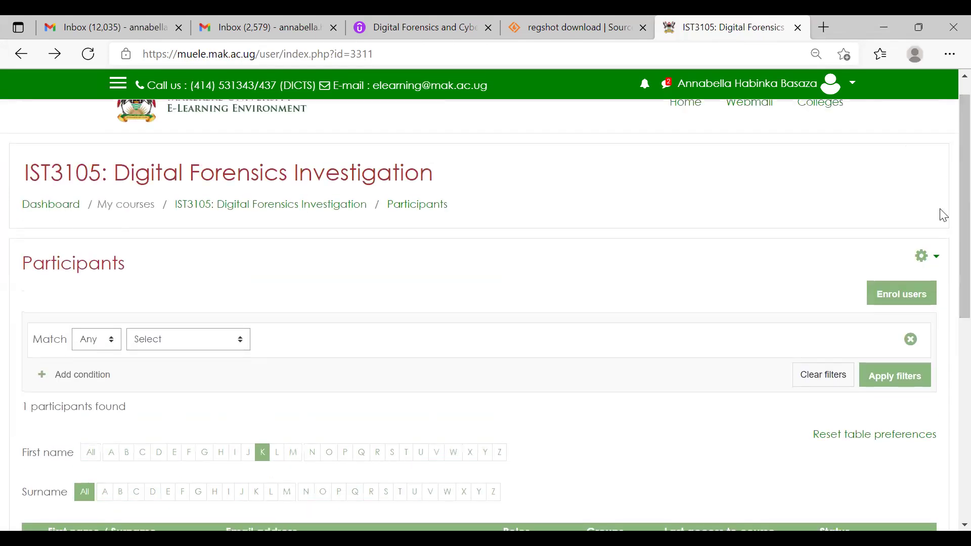
click(934, 262)
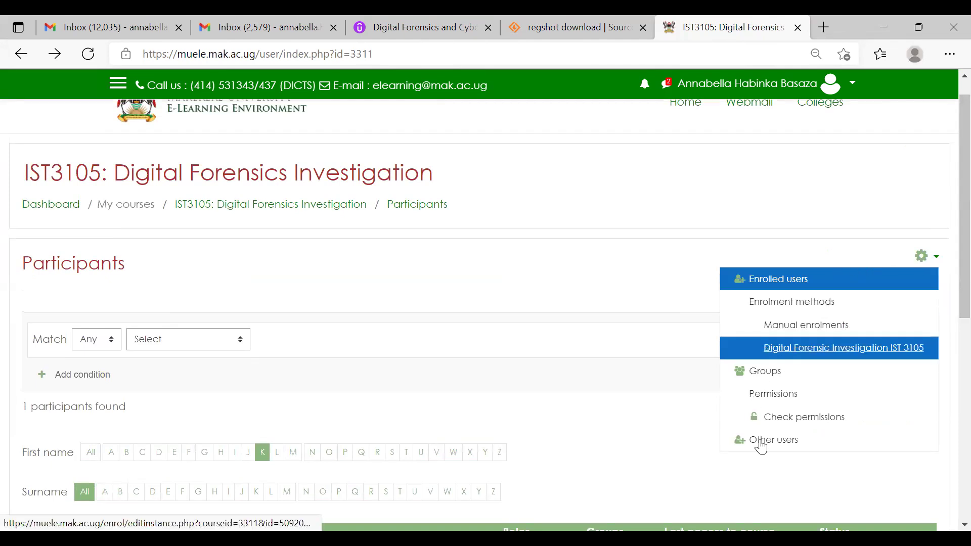
click(830, 353)
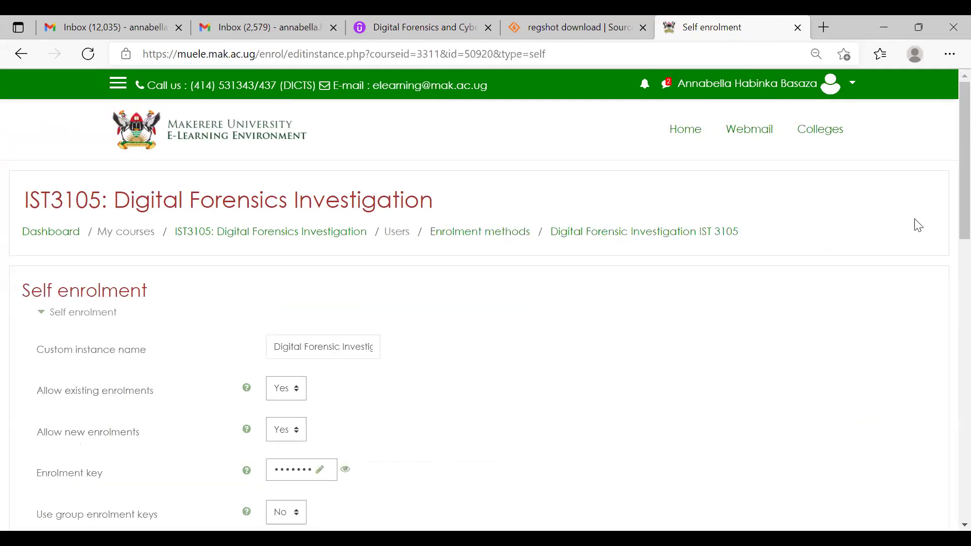
scroll(947, 329, down, 10)
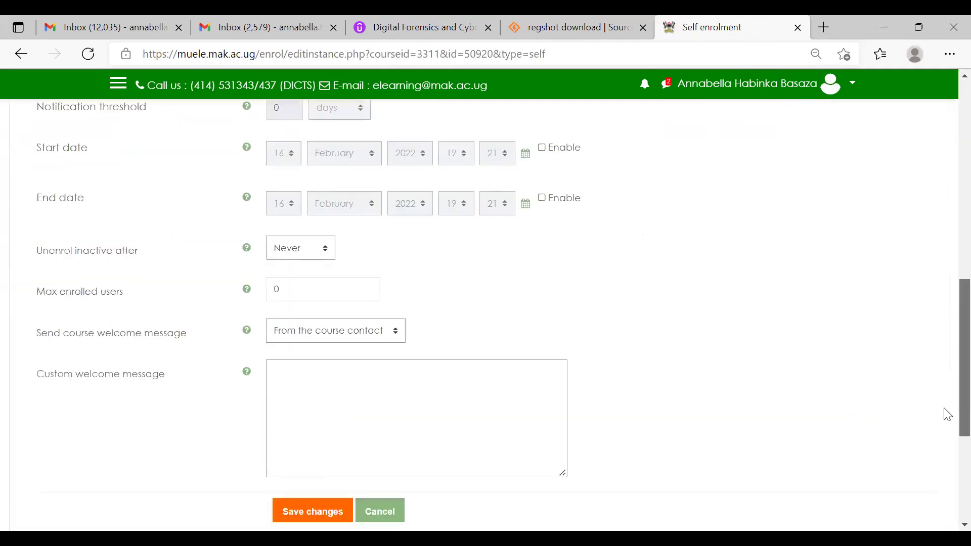
click(384, 461)
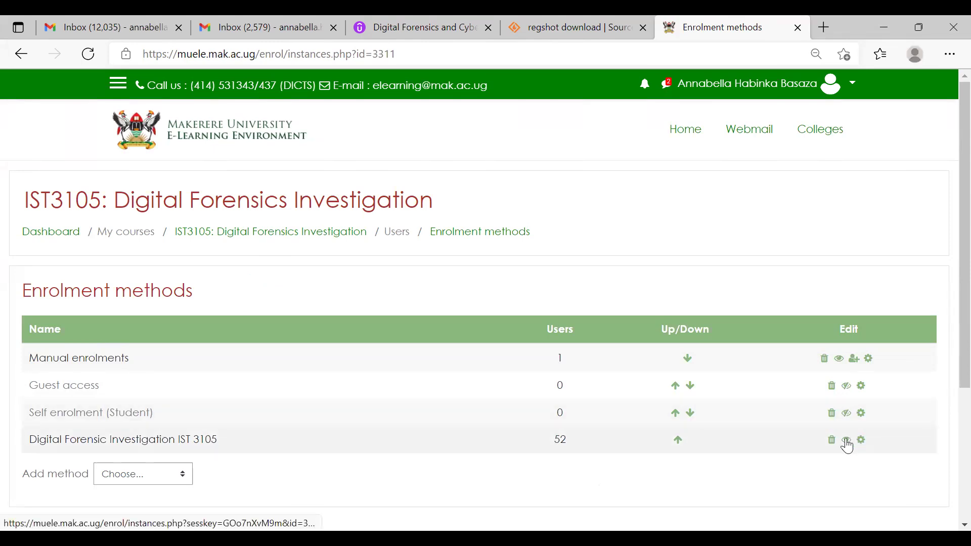
Reopen the Digital Forensic Investigation IST 3105 settings from the enrolment methods list, look through them, and return to the list.
click(861, 444)
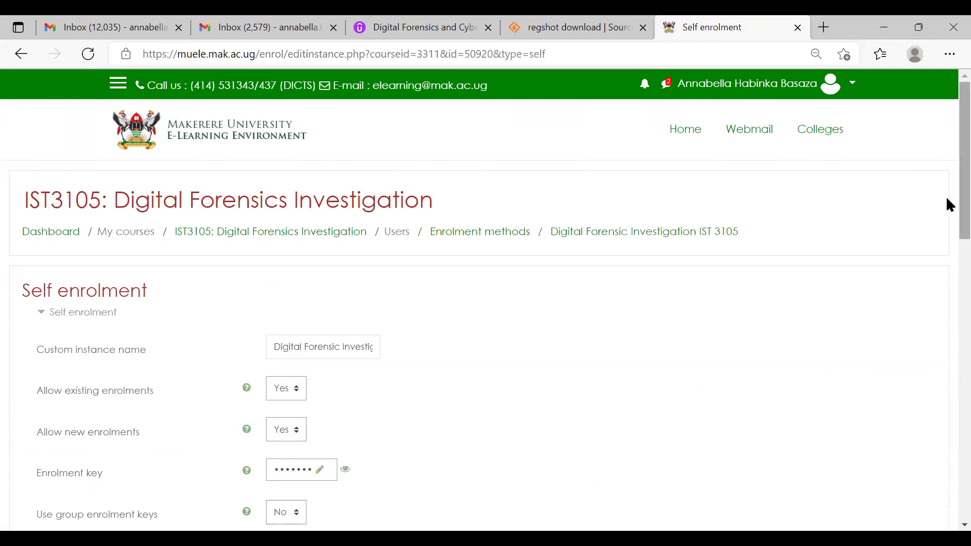
scroll(945, 202, down, 6)
scroll(944, 202, up, 6)
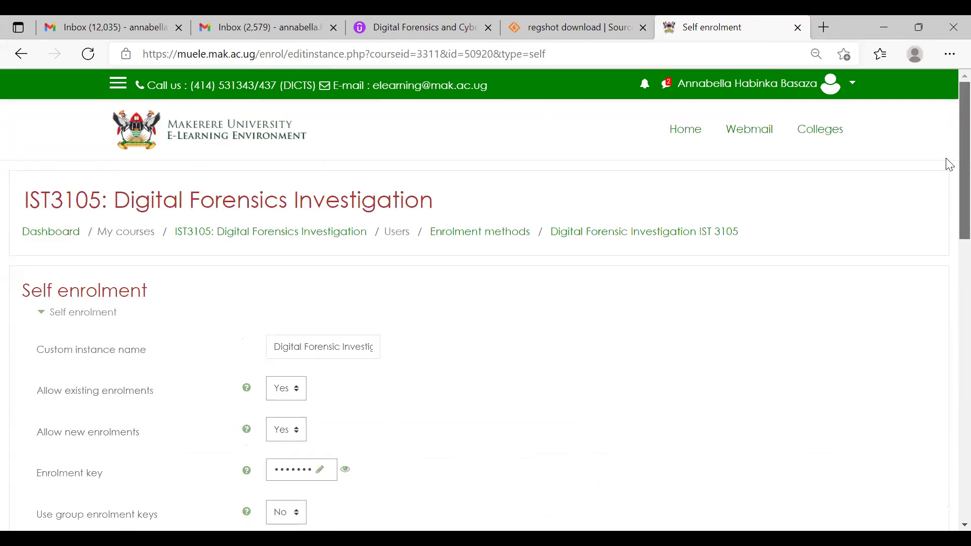
click(20, 54)
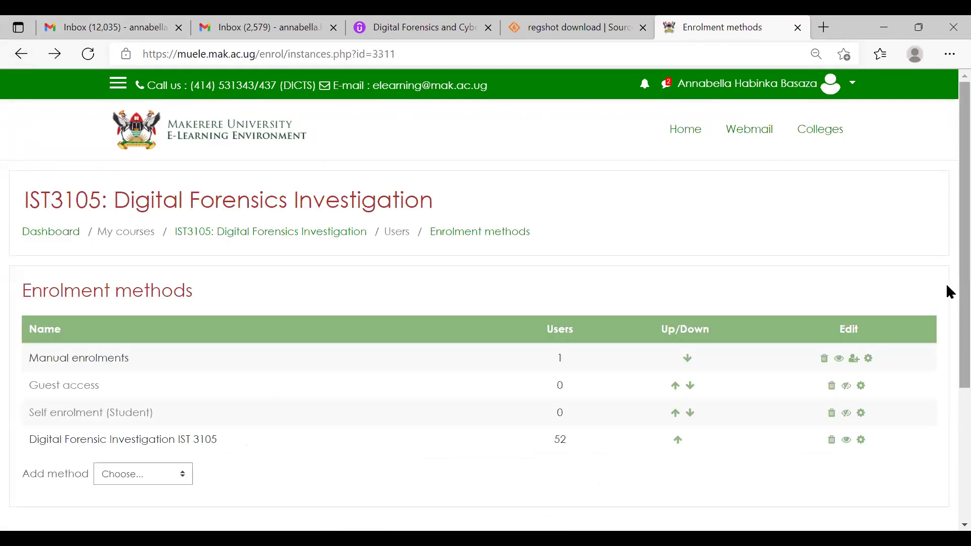
View the options for adding an enrolment method to the course and close them without choosing one.
scroll(948, 273, down, 3)
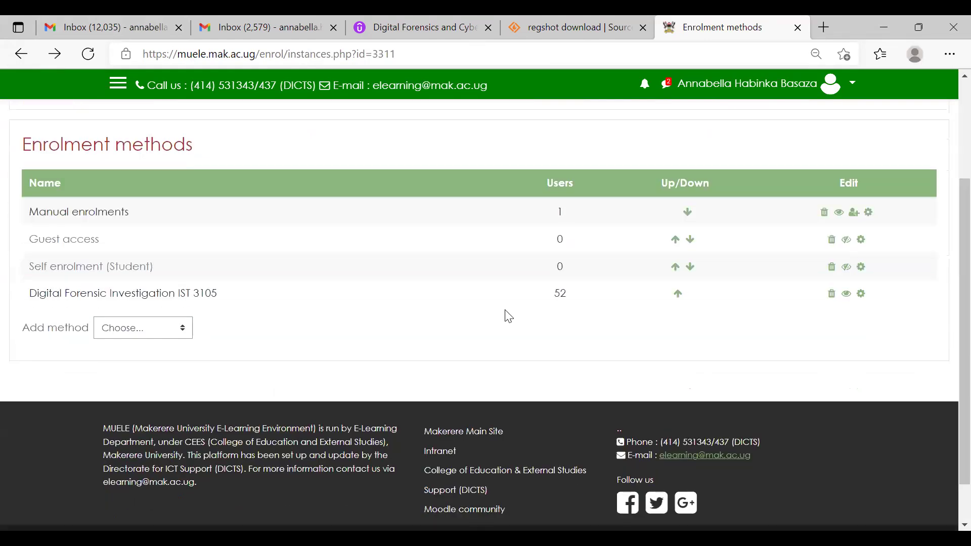
click(186, 332)
click(338, 216)
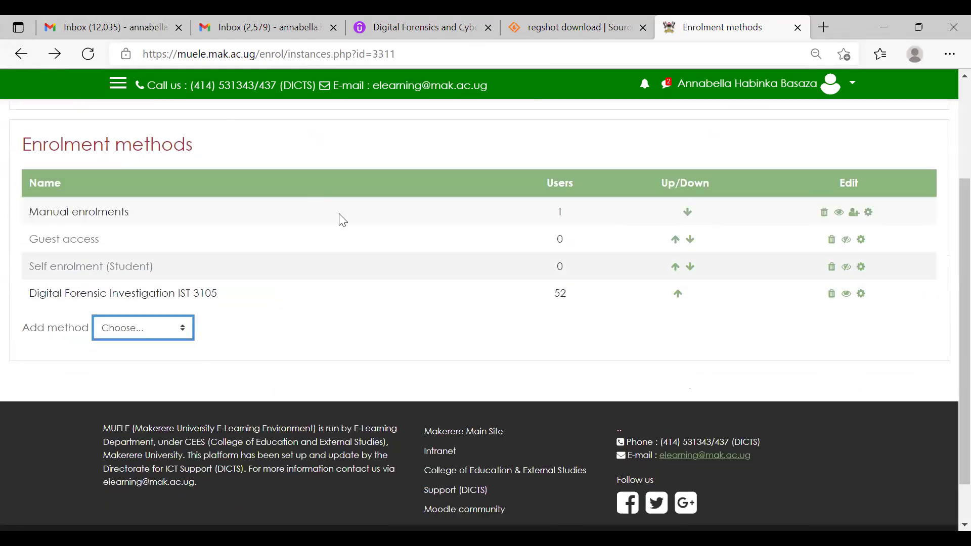